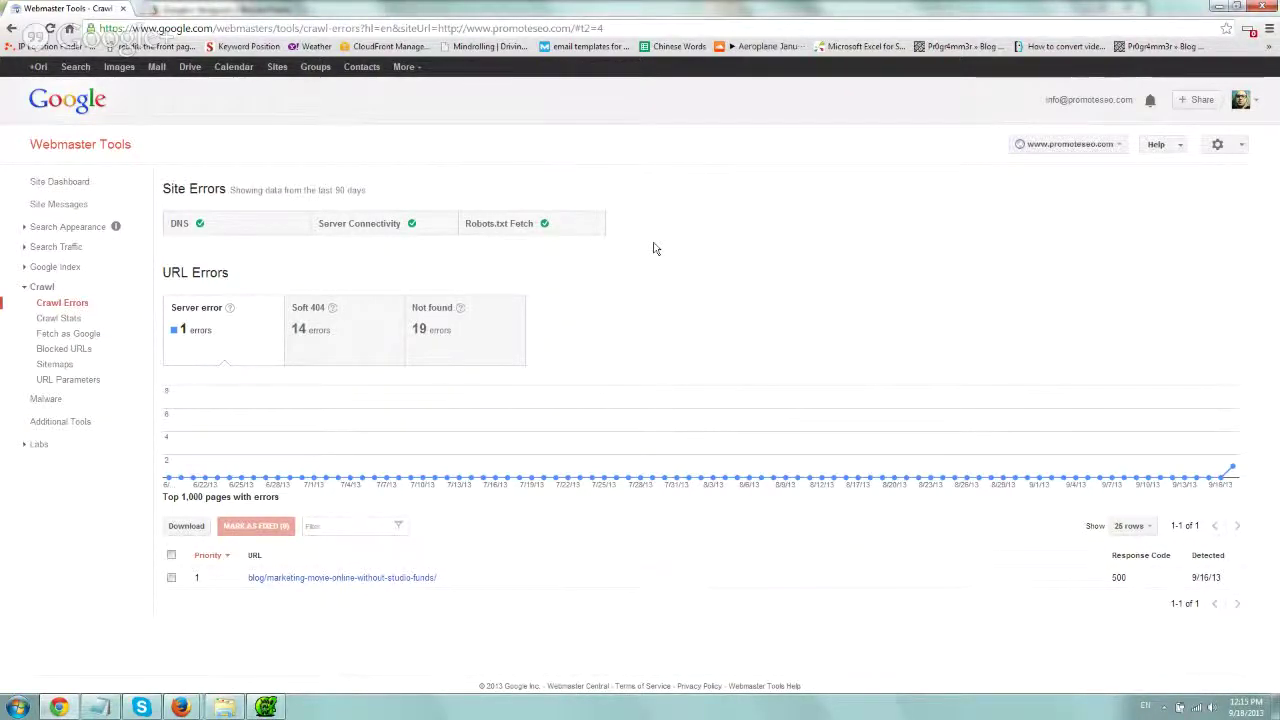
- Search Google for 'xenu' in a new Chrome tab
left_click(154, 10)
type("xenu")
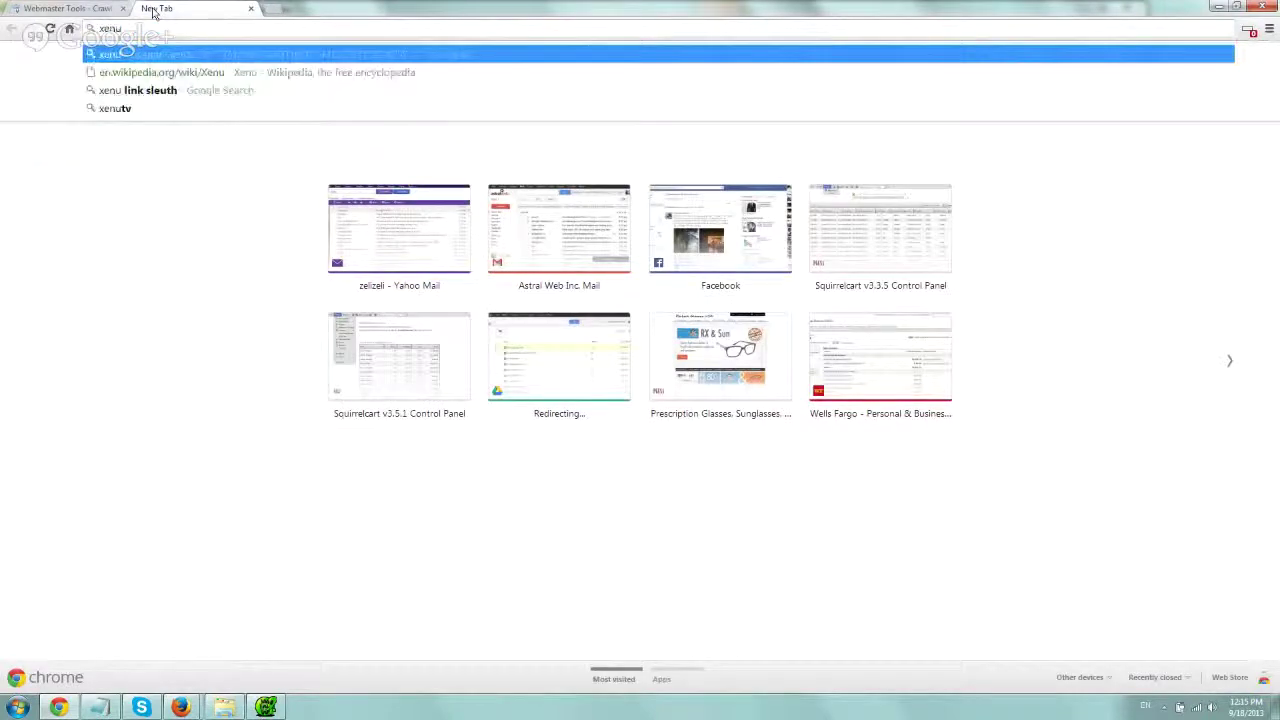
key("Return")
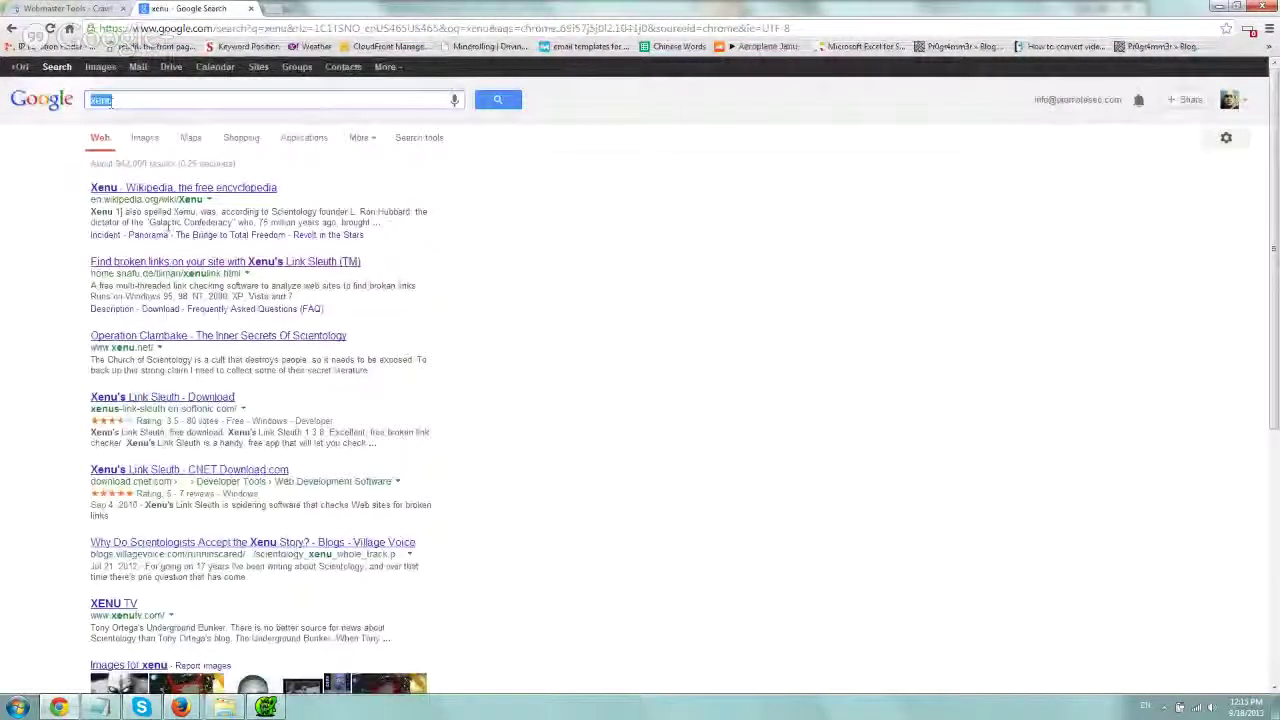
- Visit the Xenu's Link Sleuth homepage from the results, then bring up the Xenu program
left_click(228, 262)
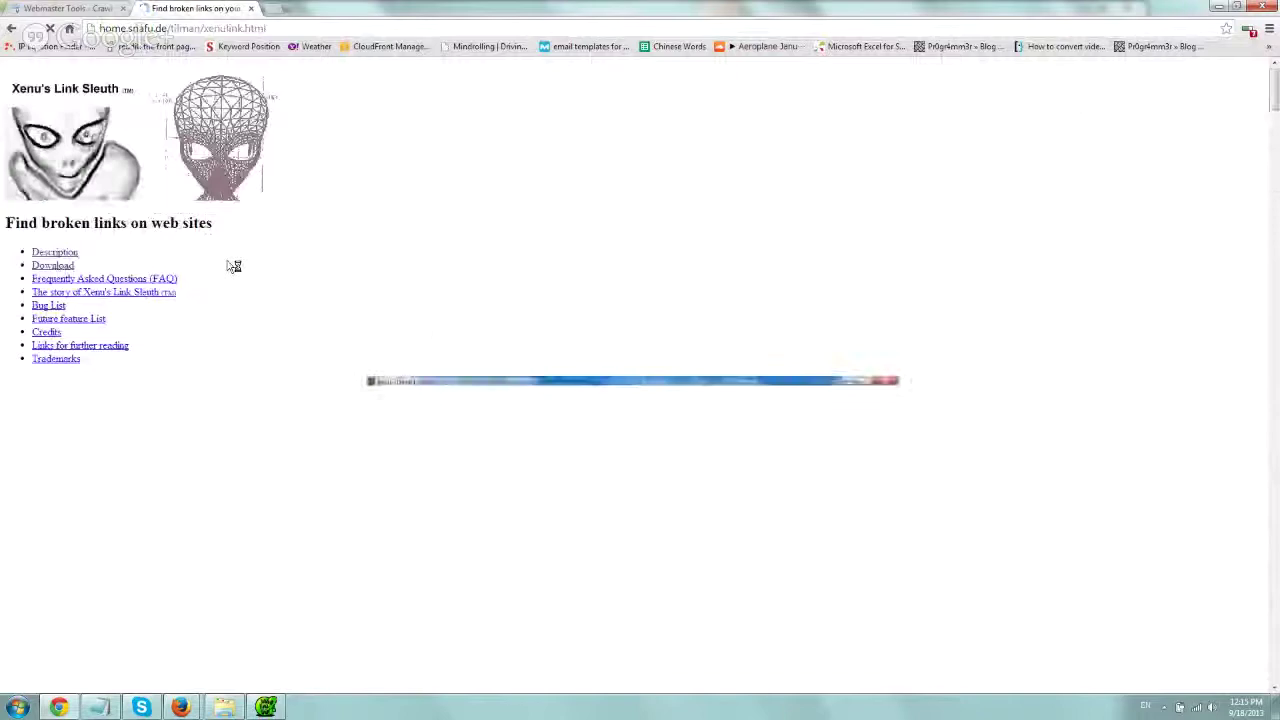
scroll(266, 305, "down", 1)
scroll(266, 305, "down", 3)
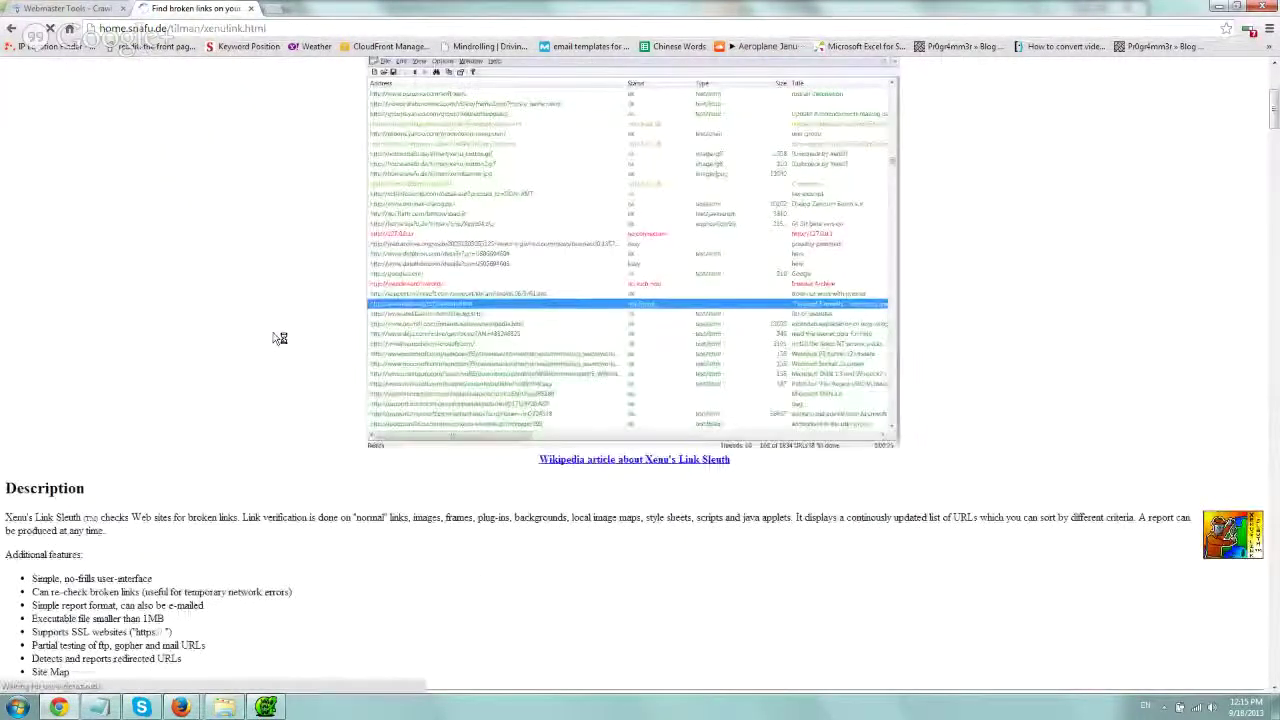
scroll(270, 330, "up", 5)
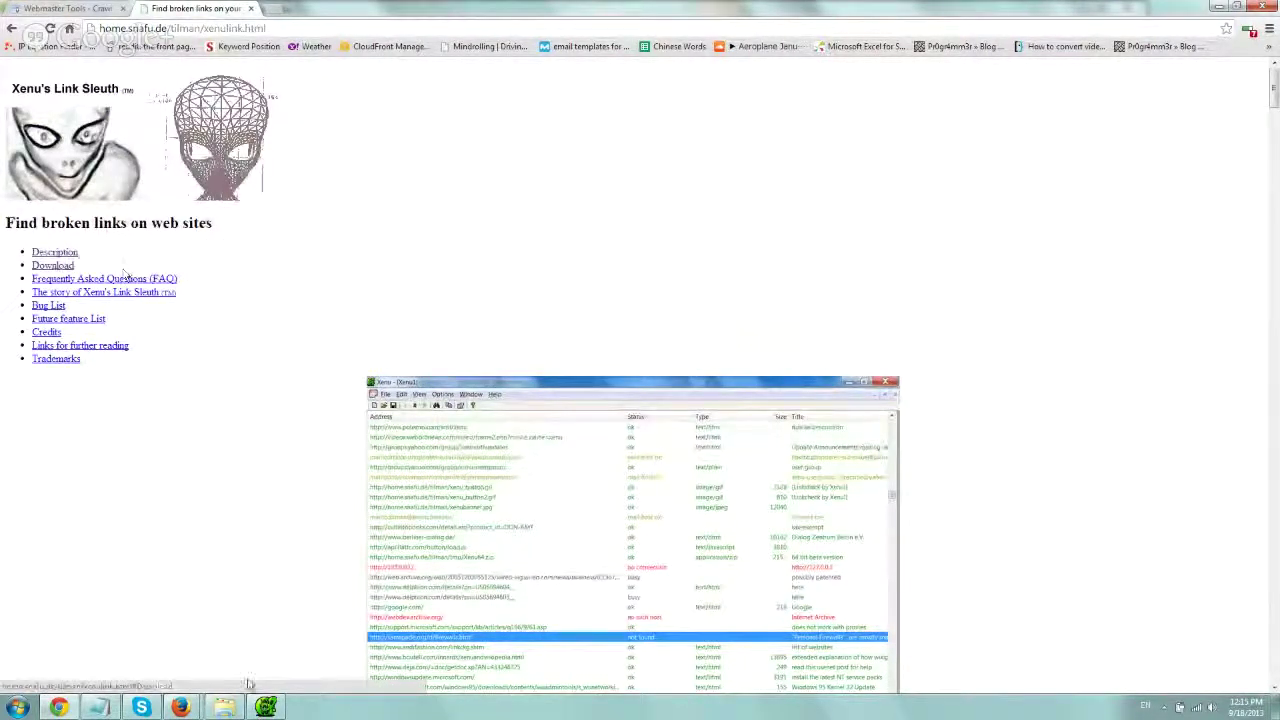
left_click(265, 707)
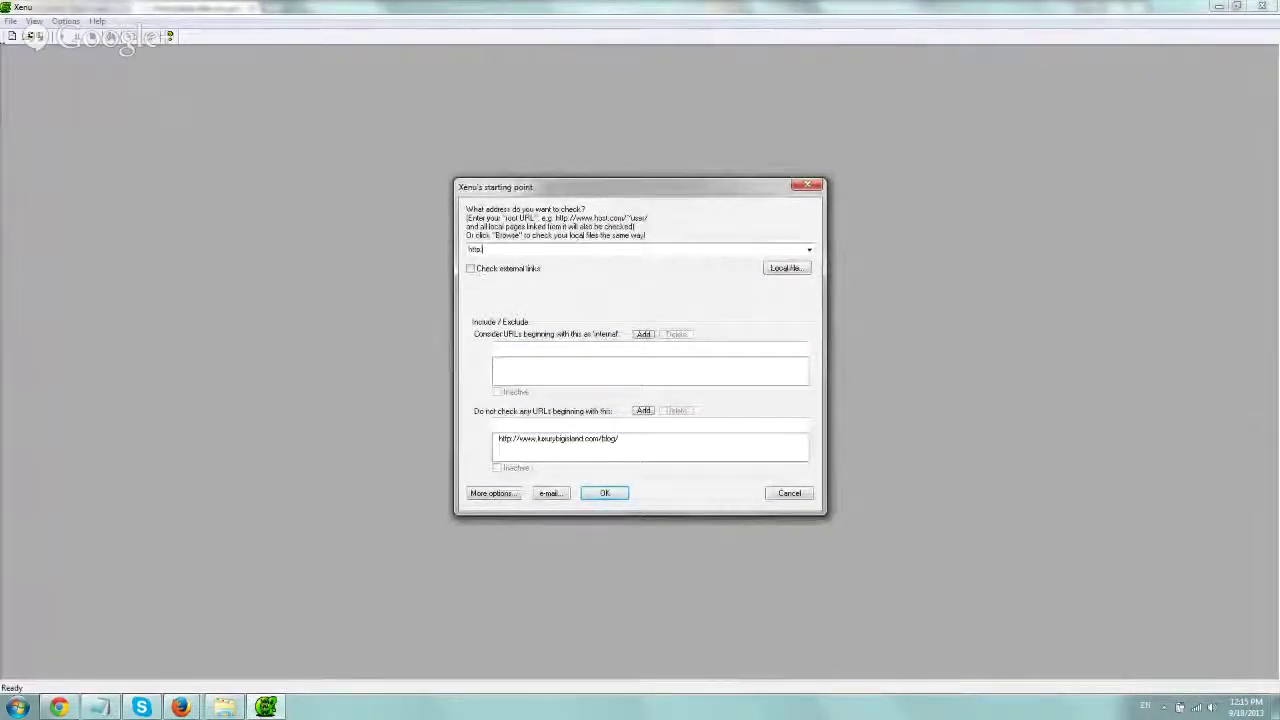
type("://www.promotere")
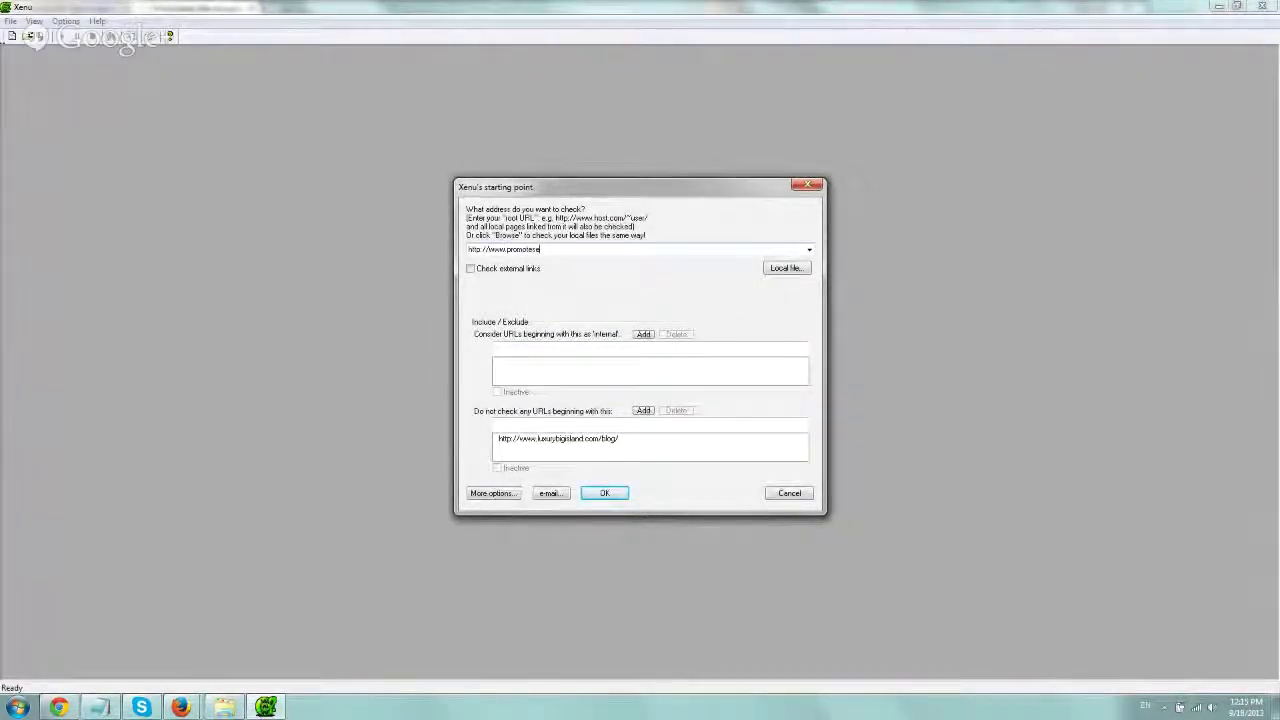
key("BackSpace")
key("BackSpace")
type("seo.com")
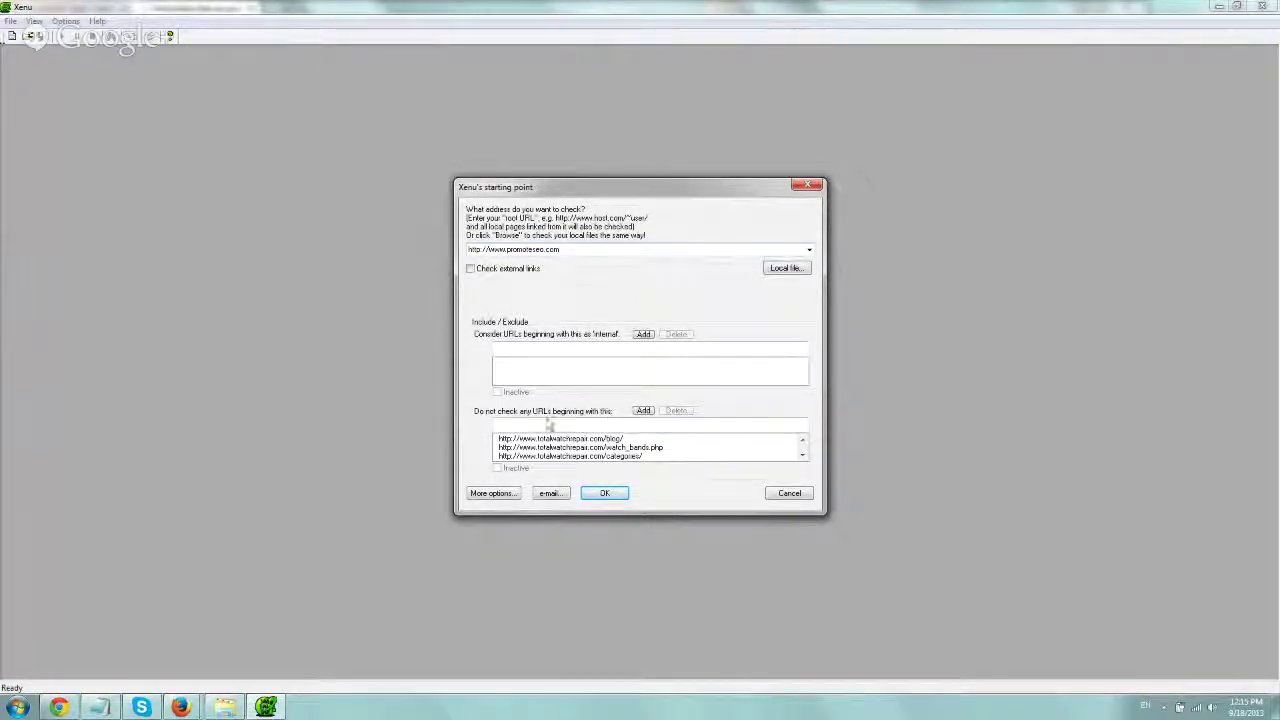
- Remove every old excluded address, including blog, categories and products, from the exclusion list
left_click(580, 439)
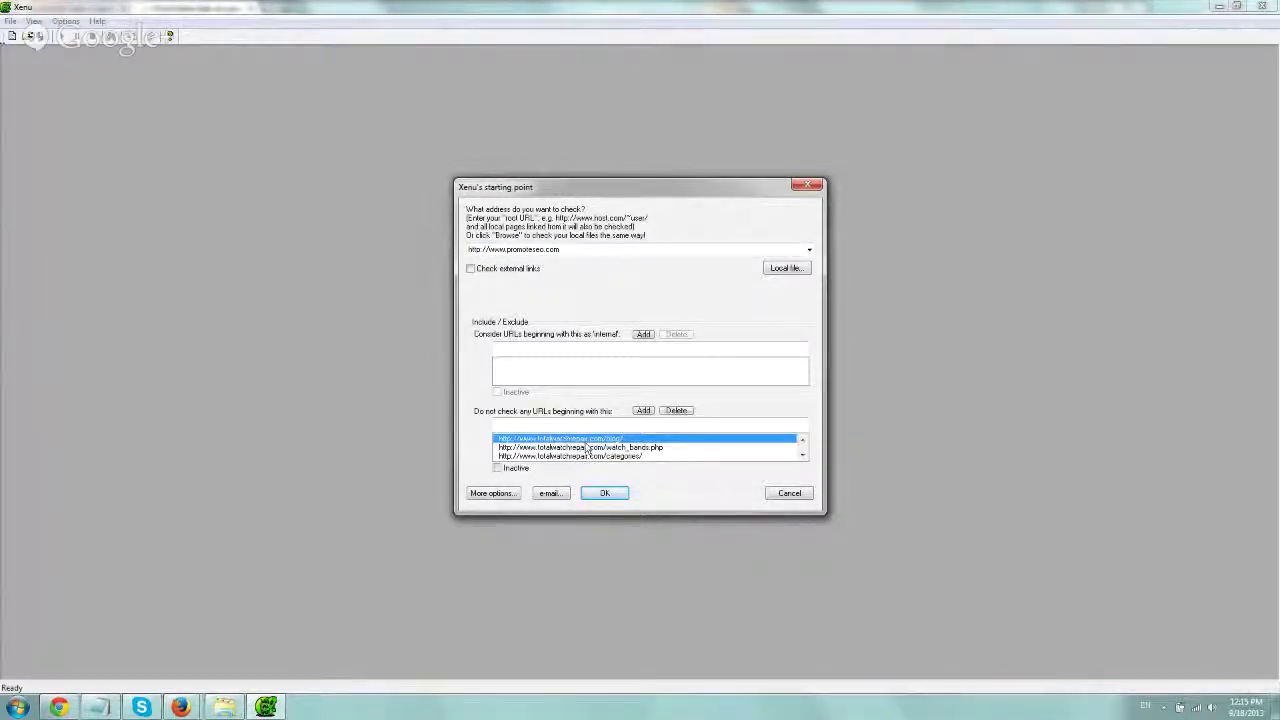
left_click(677, 410)
left_click(600, 447)
left_click(677, 410)
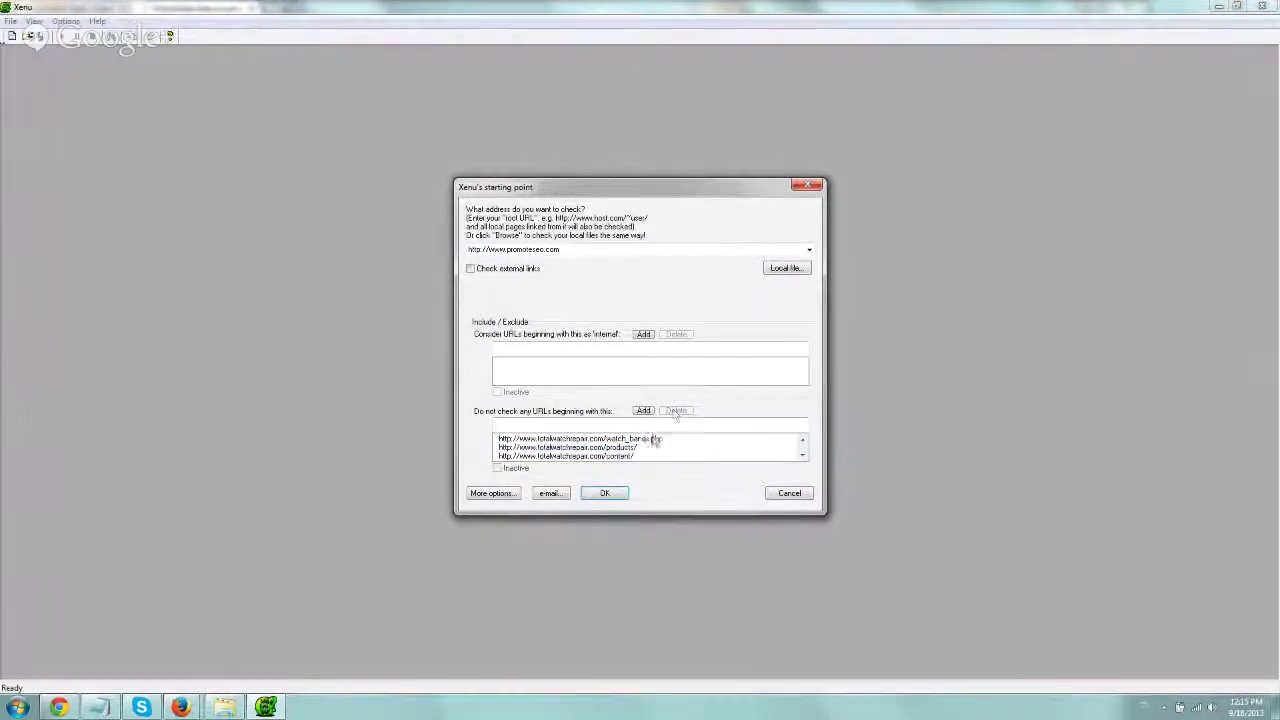
left_click(600, 439)
left_click(677, 410)
left_click(600, 447)
left_click(677, 410)
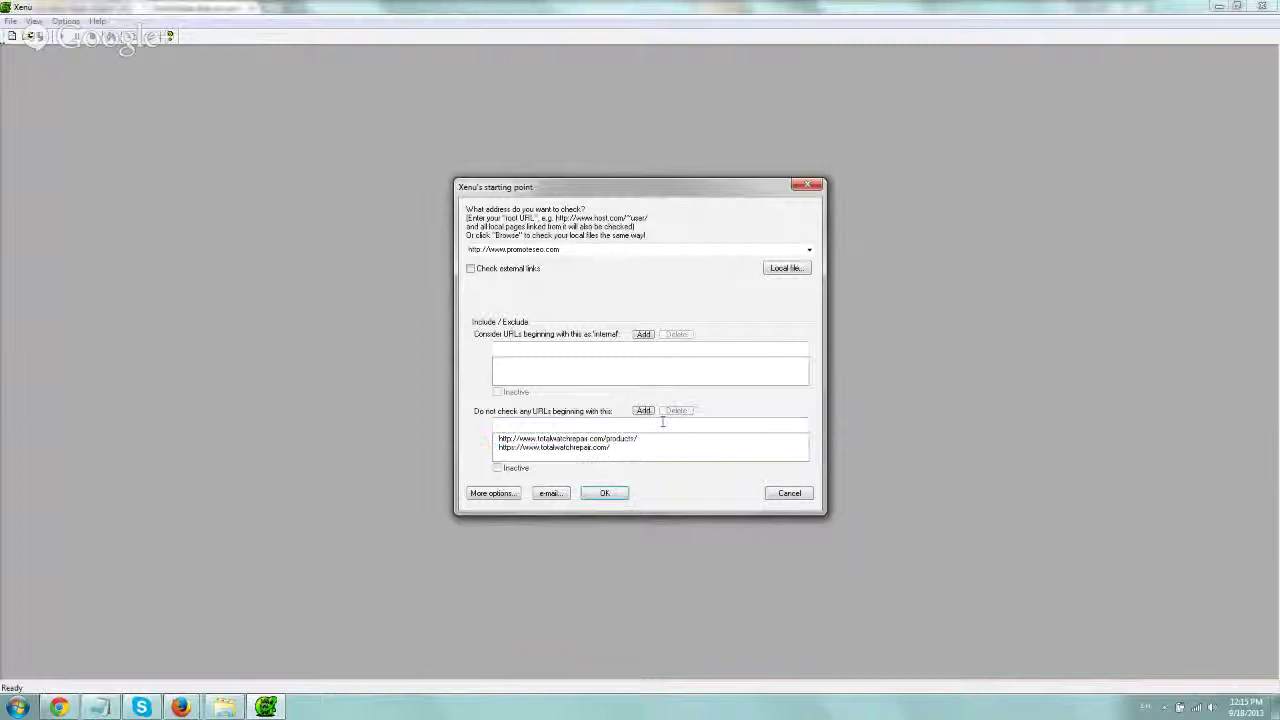
left_click(600, 439)
left_click(677, 410)
left_click(600, 439)
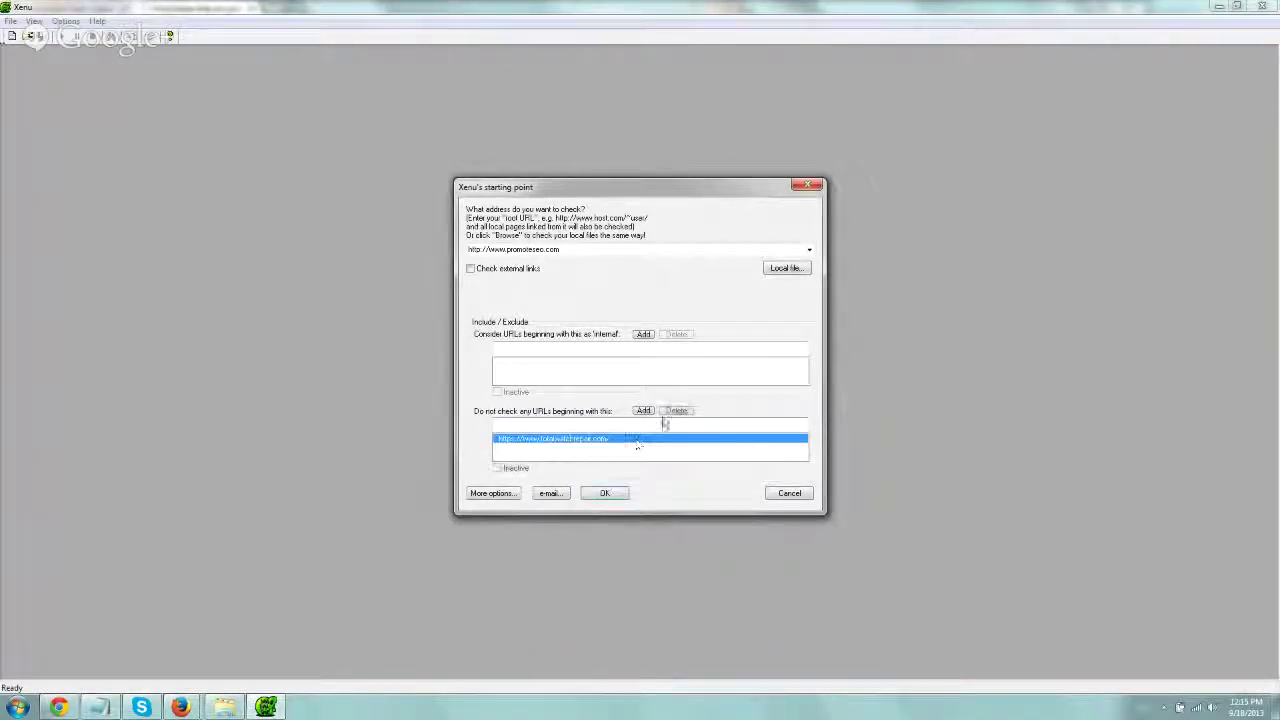
left_click(677, 410)
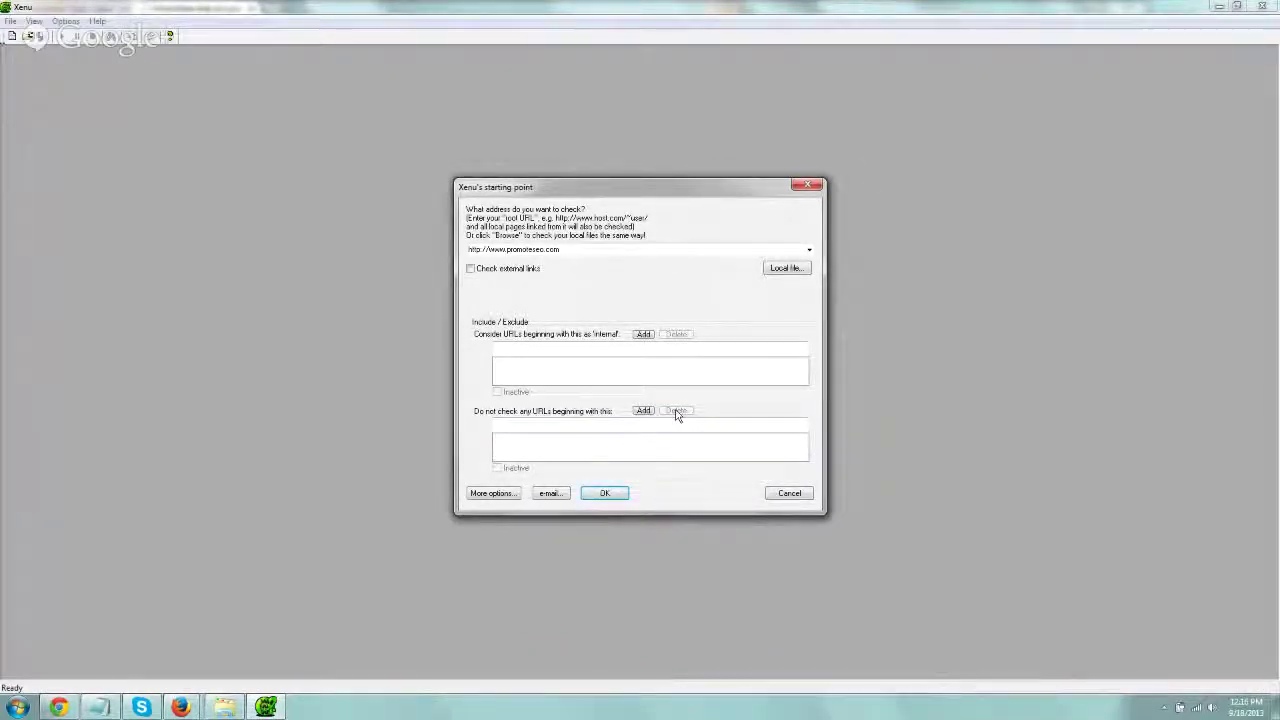
left_click(643, 410)
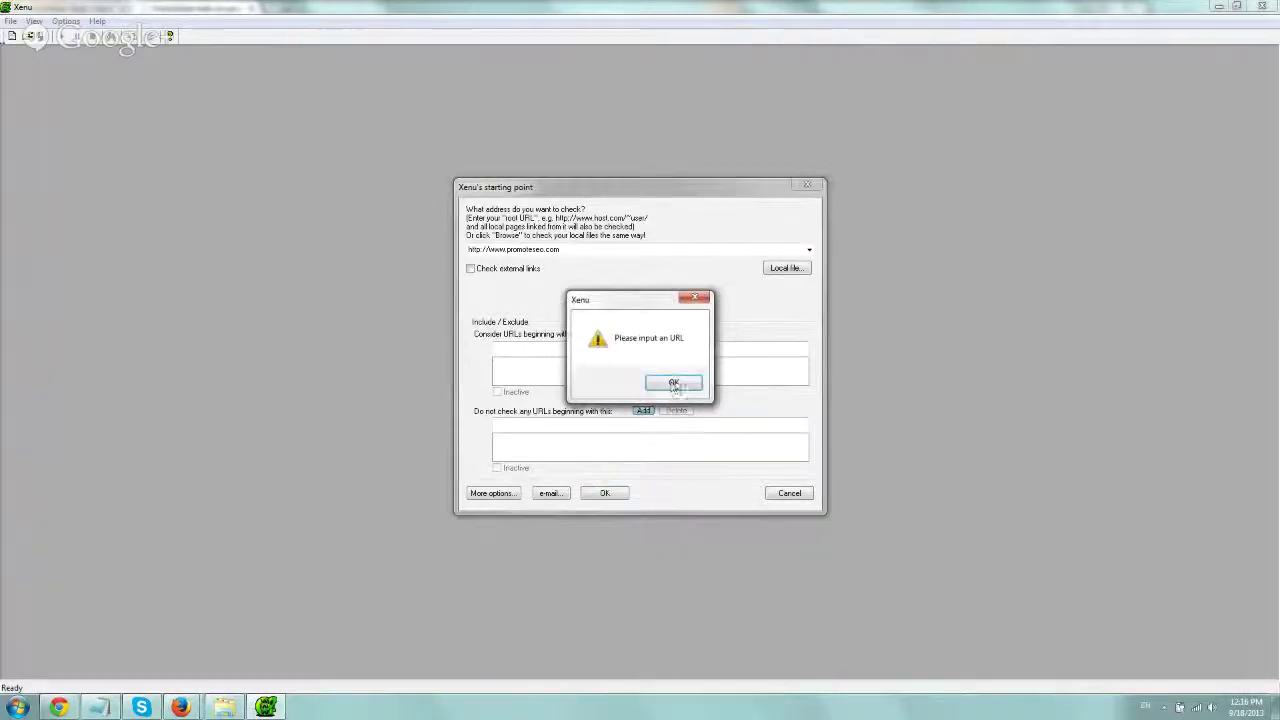
left_click(674, 383)
left_click(560, 424)
type("http")
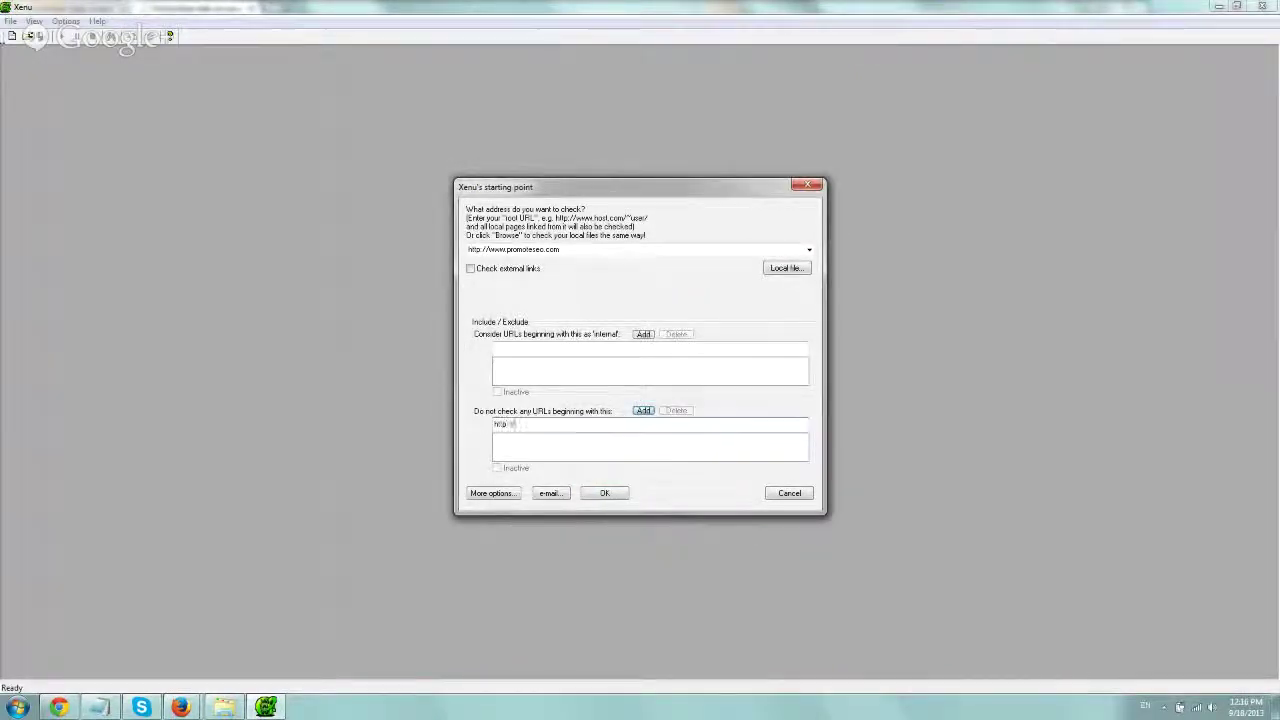
type("://www.promotesec.com/blog/")
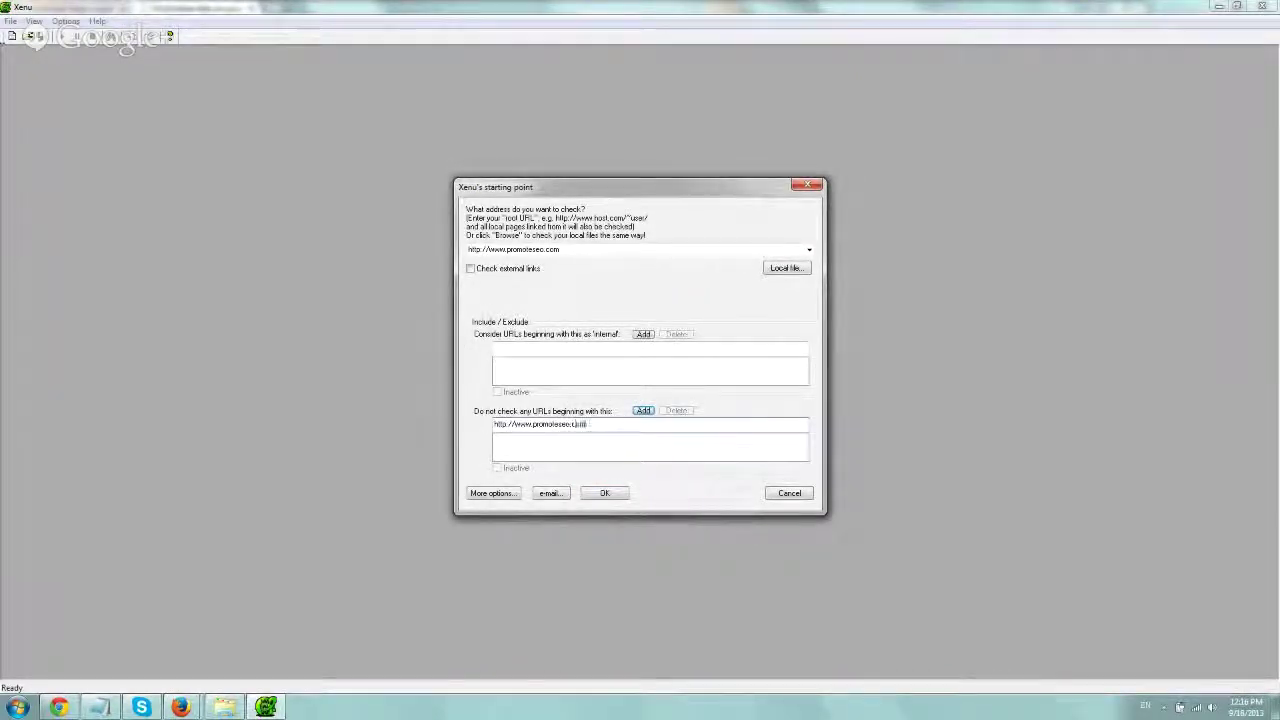
left_click(643, 410)
left_click(605, 493)
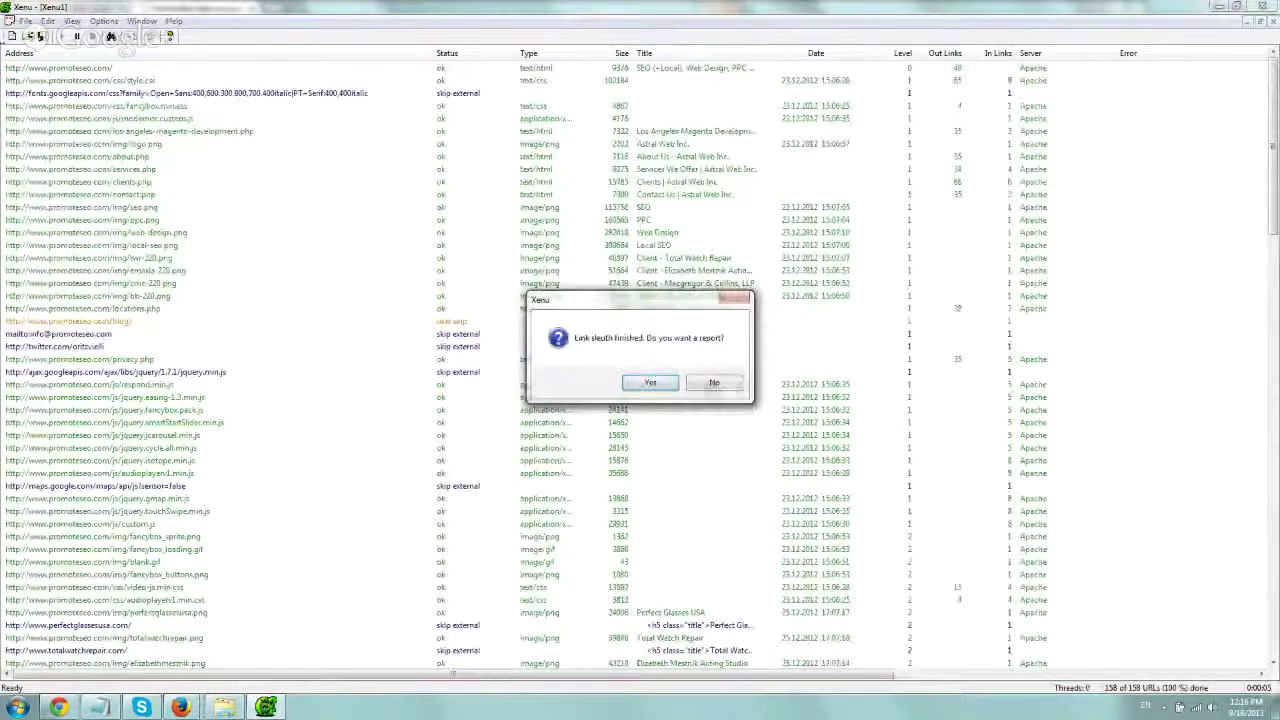
- Skip the crawl report, reverse-sort the 158 results by status, and select privacy.php
left_click(714, 383)
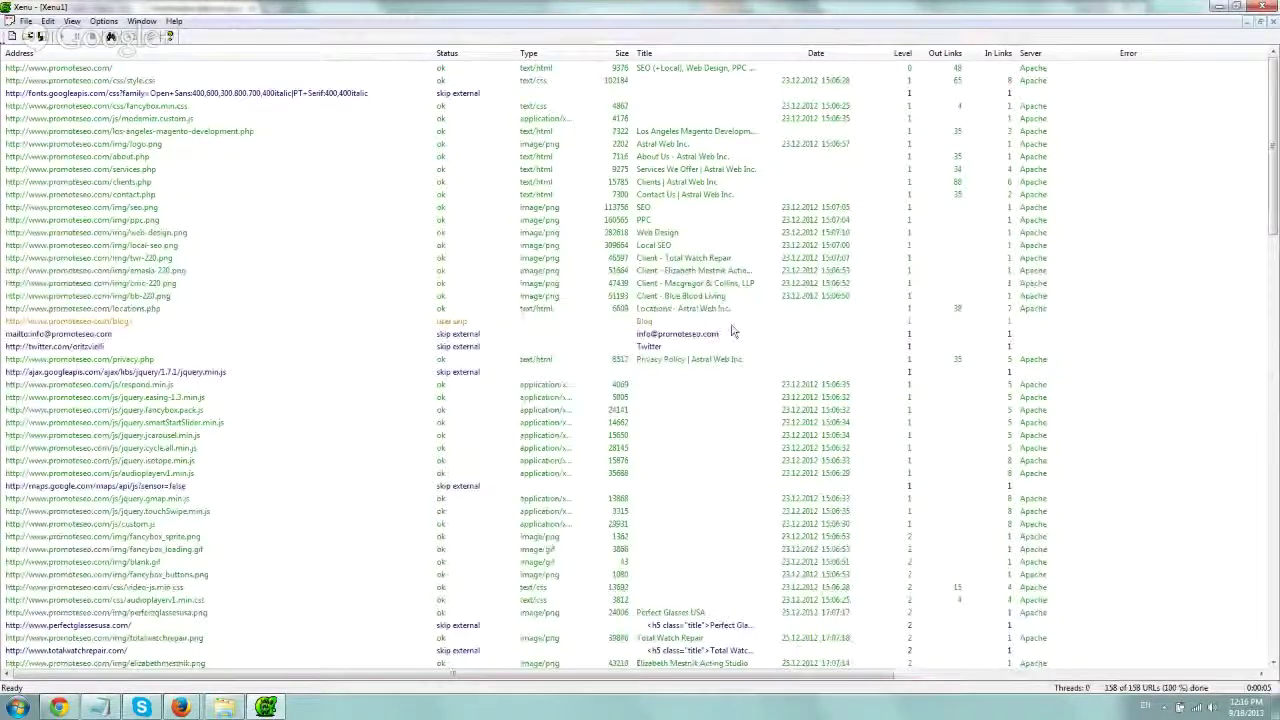
left_click(460, 53)
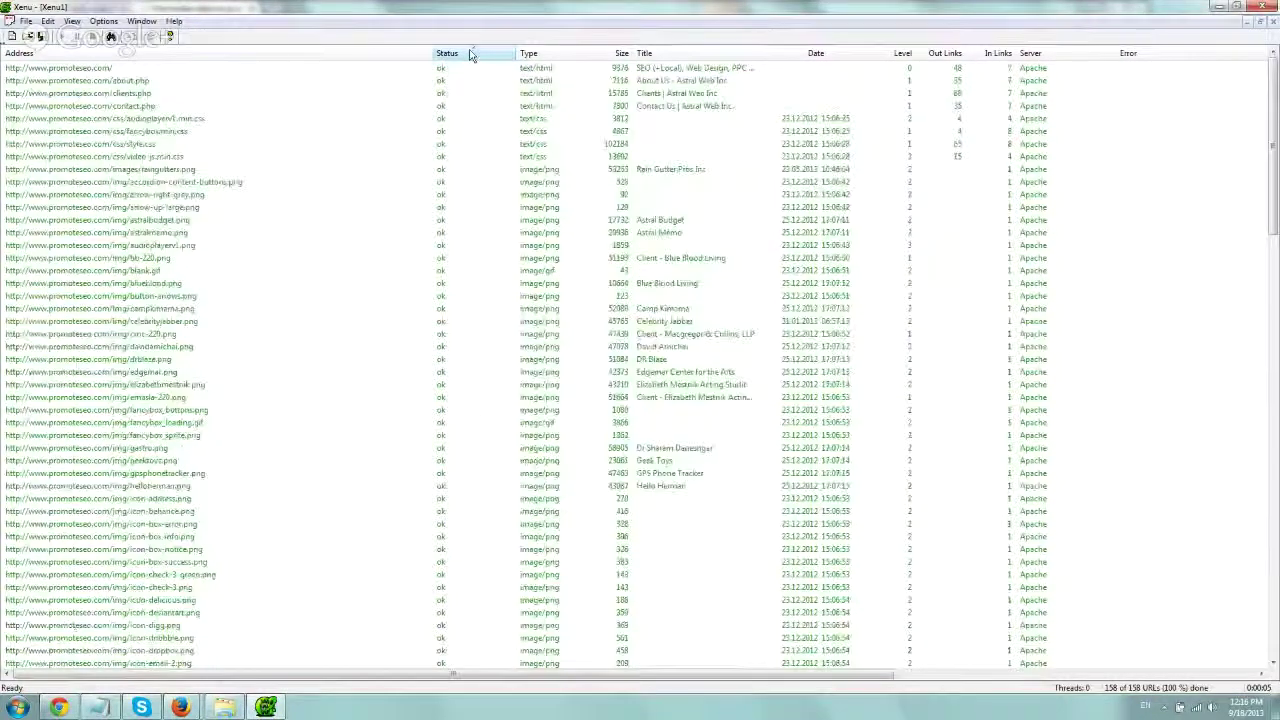
left_click(472, 53)
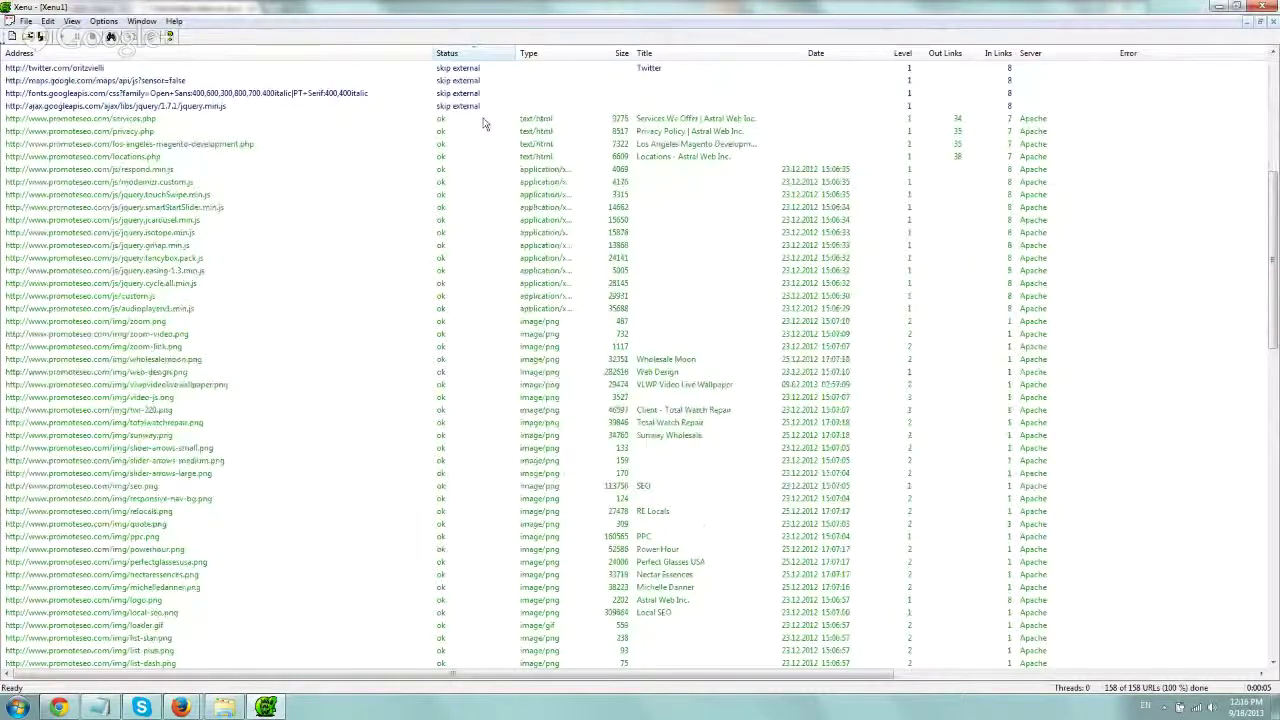
scroll(484, 118, "down", 8)
scroll(484, 122, "down", 10)
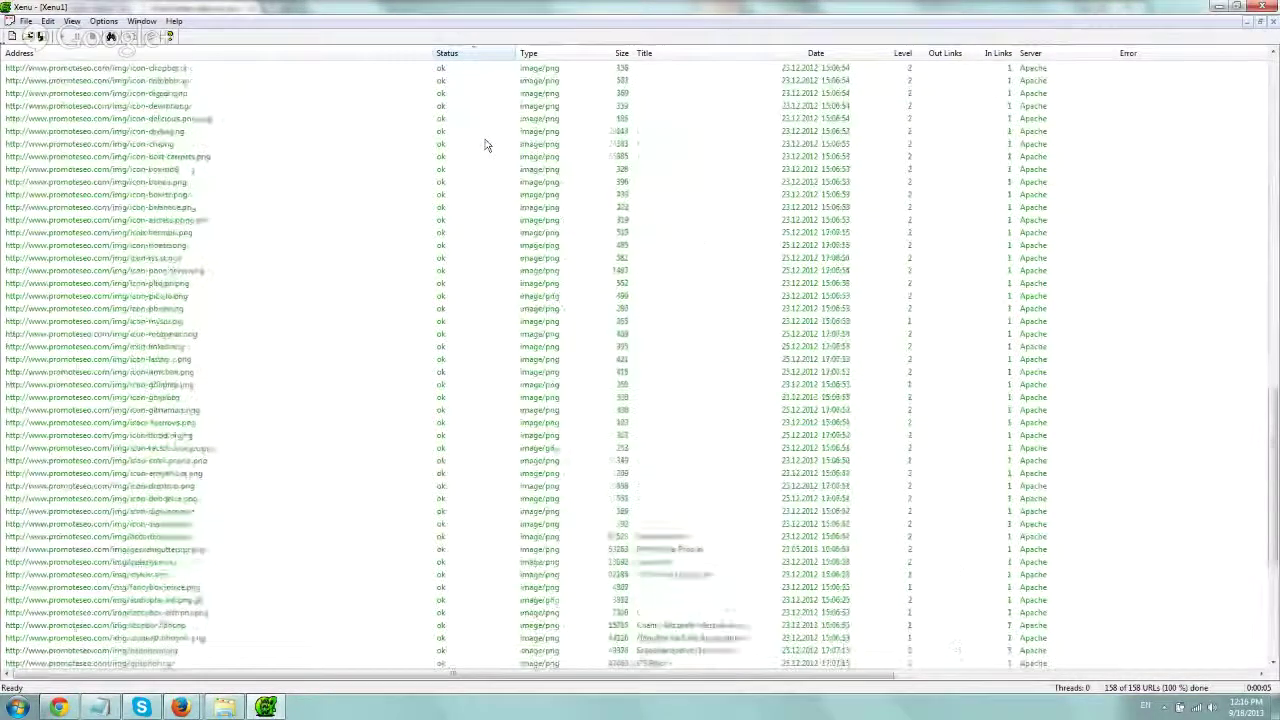
scroll(486, 145, "up", 10)
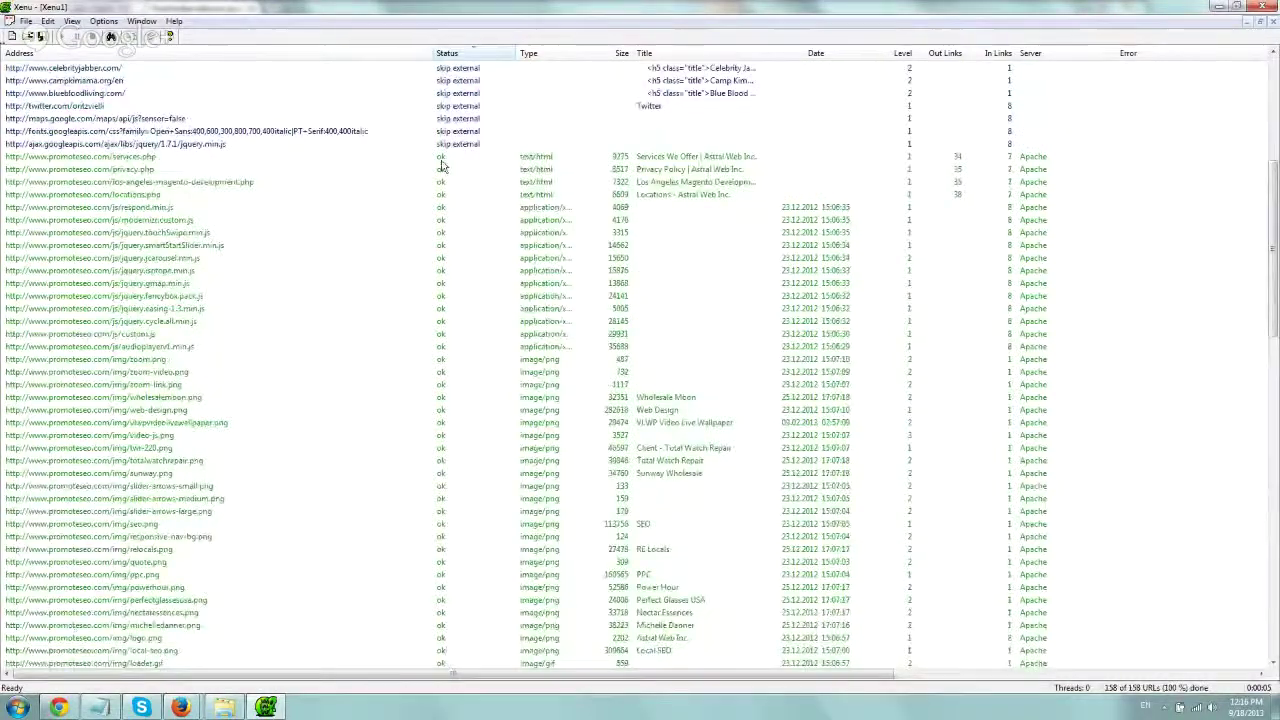
left_click(451, 170)
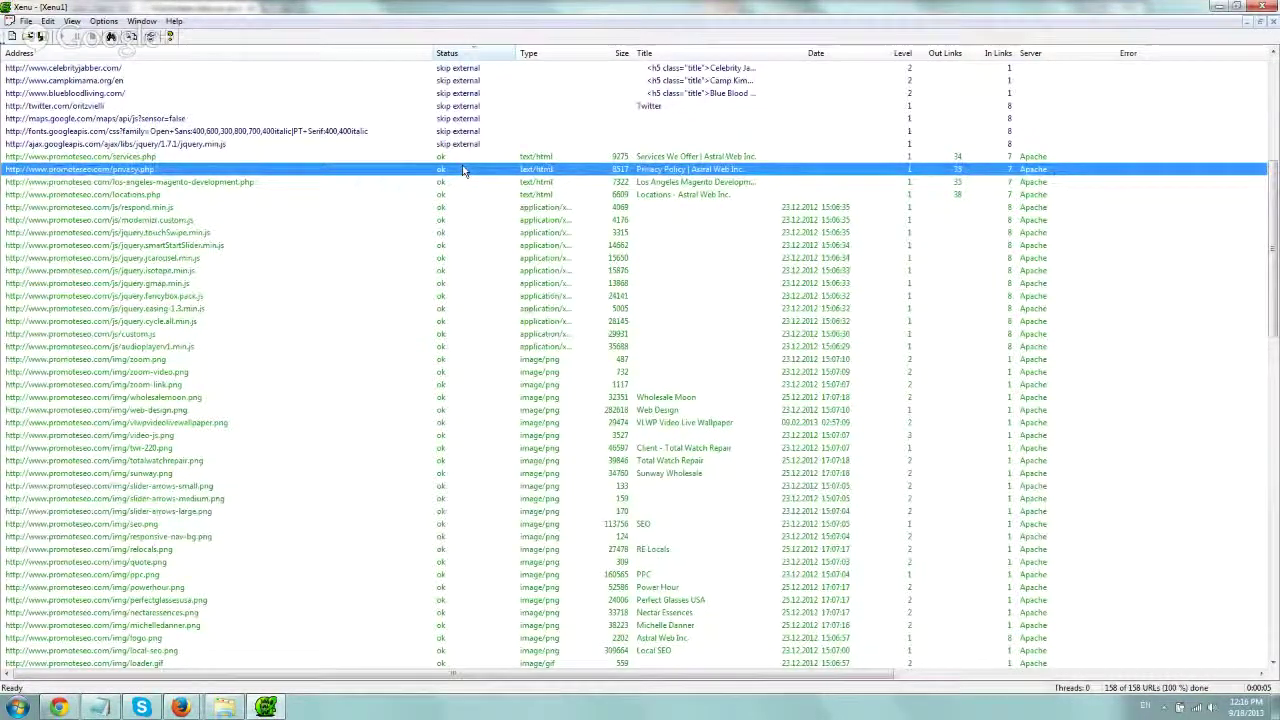
- Return to Chrome and close the Xenu tab, revealing the promoteseo.com crawl errors report
left_click(181, 708)
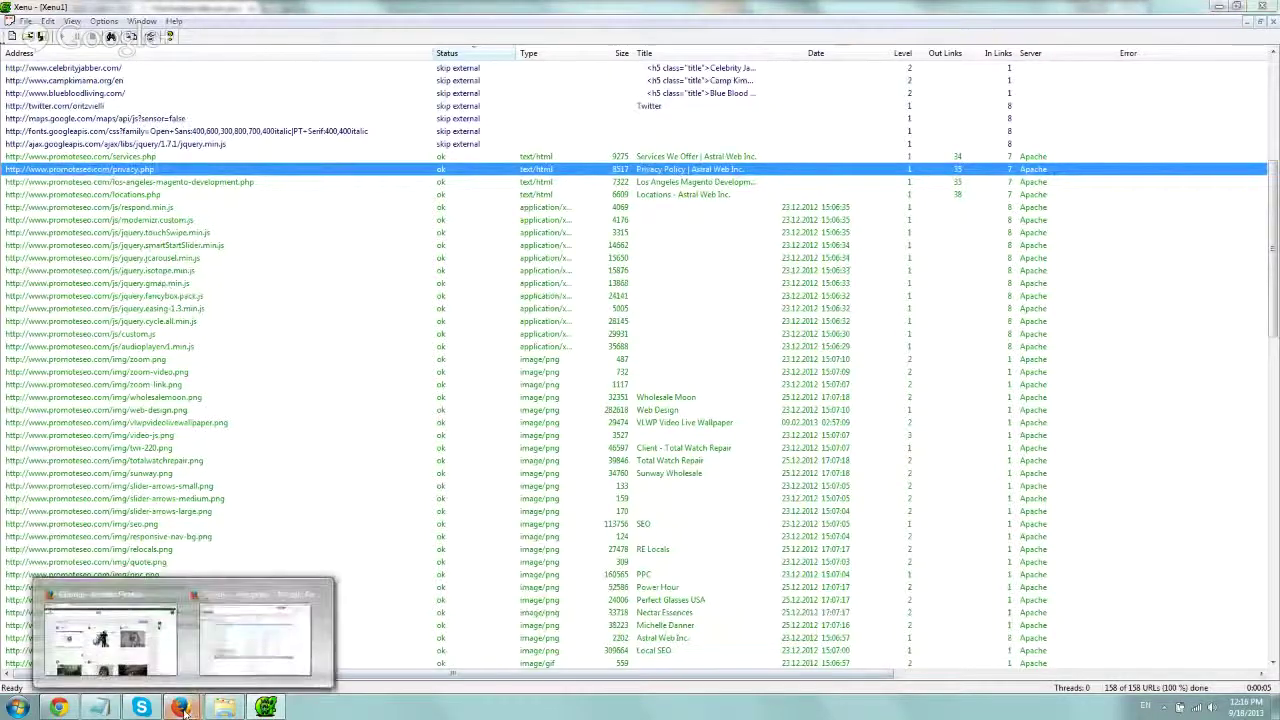
left_click(105, 645)
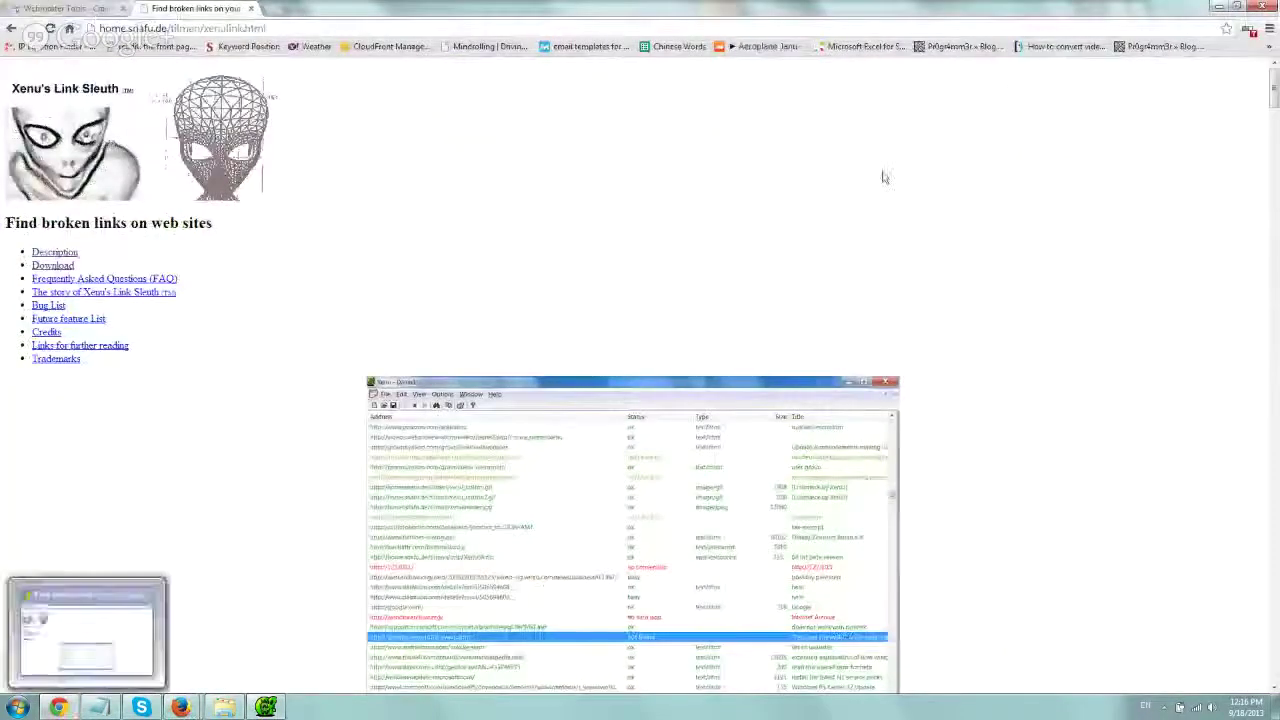
left_click(250, 8)
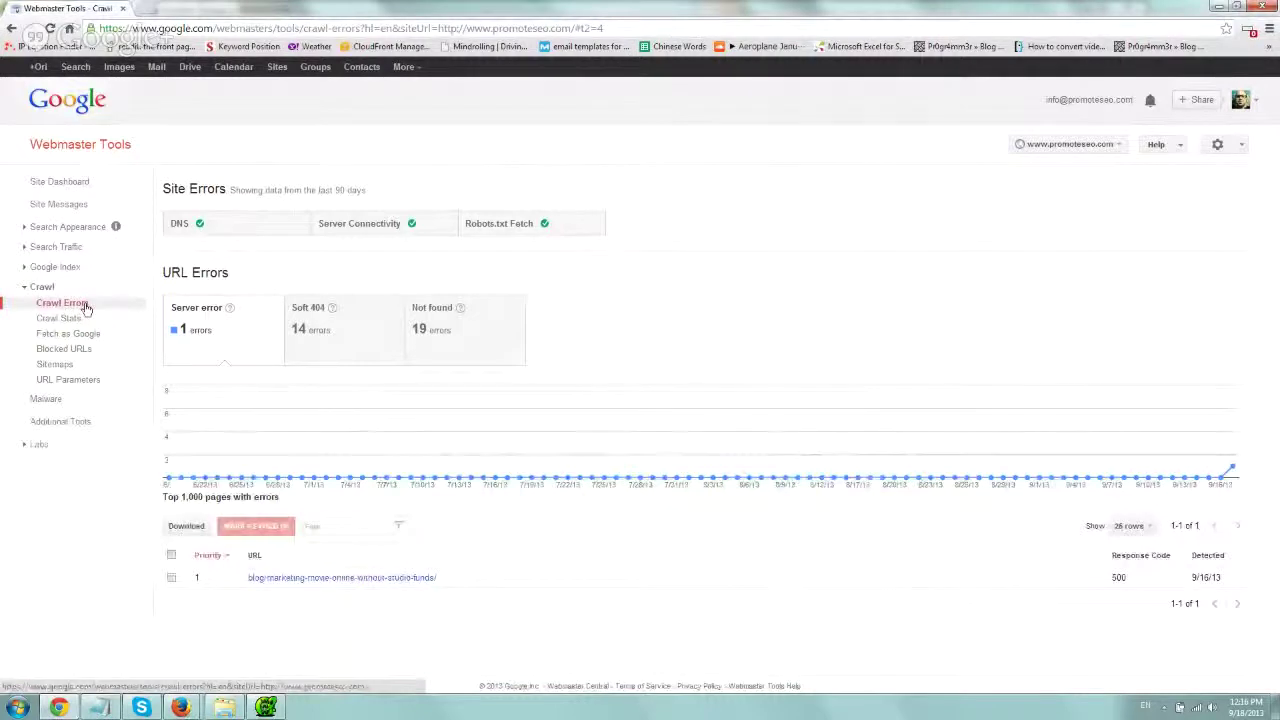
left_click_drag(162, 272, 235, 275)
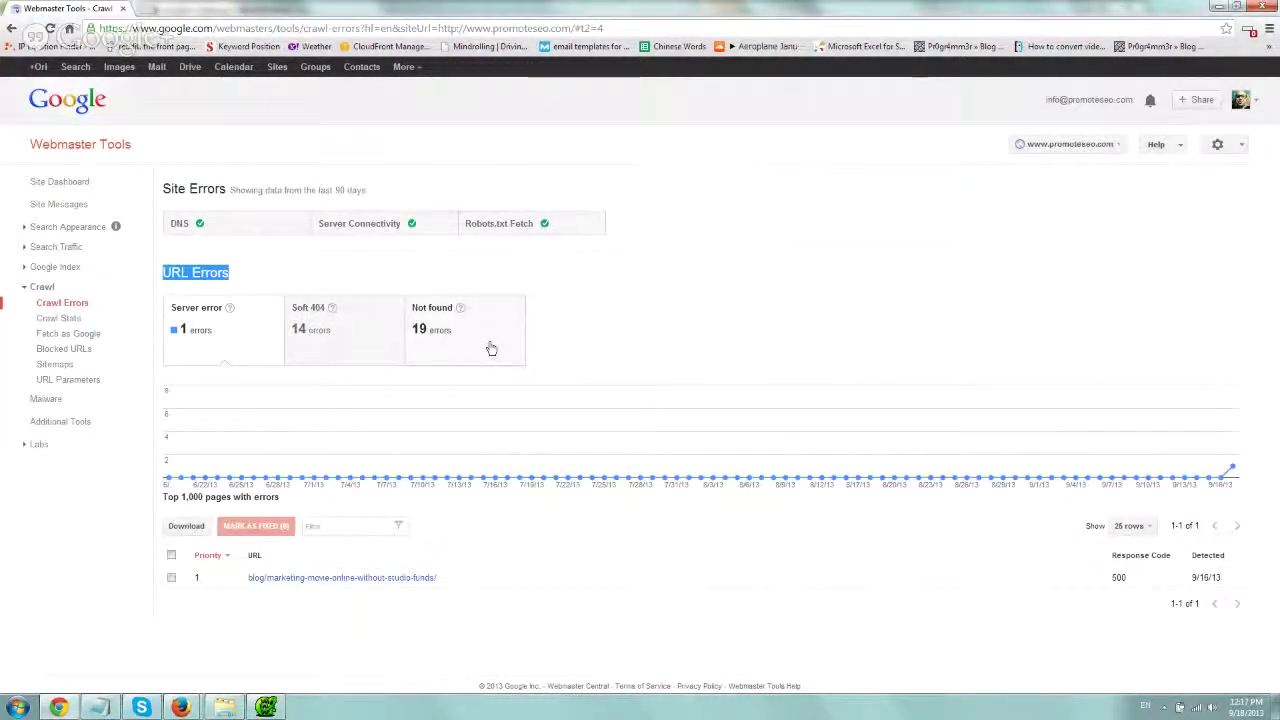
left_click(230, 340)
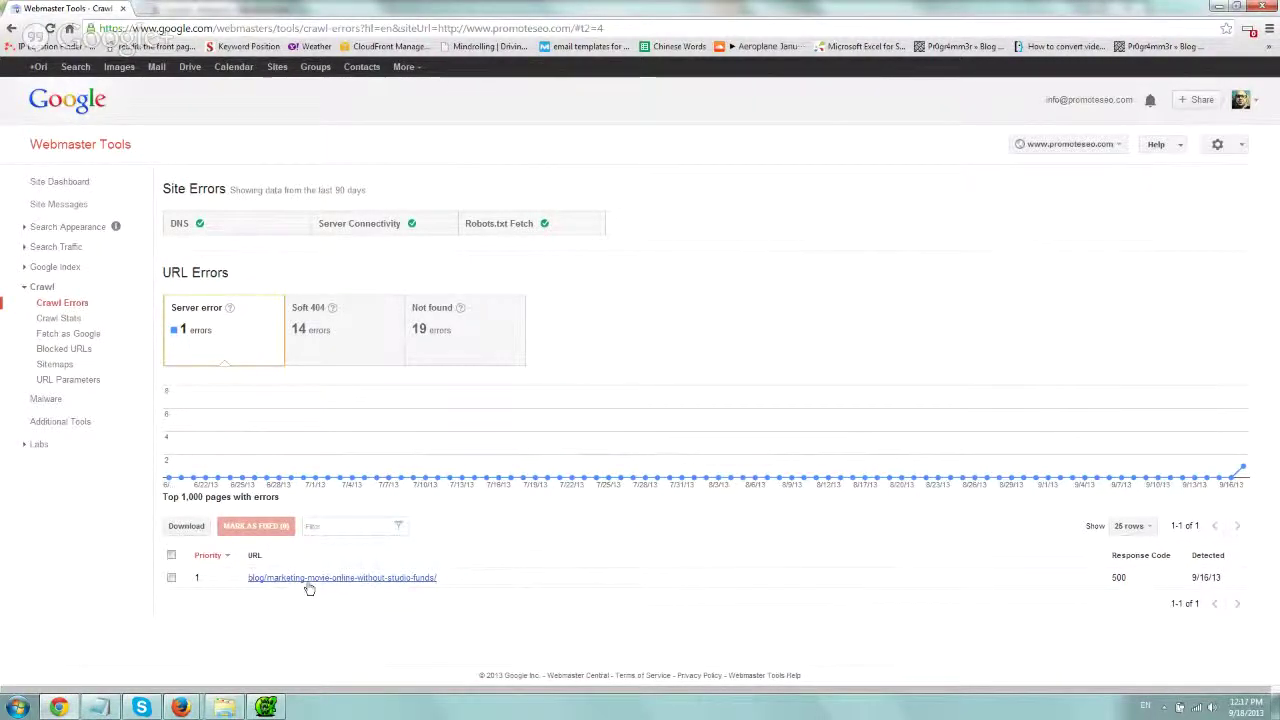
- Show the 19 Not found (404) errors and tick the first two URLs
left_click(329, 310)
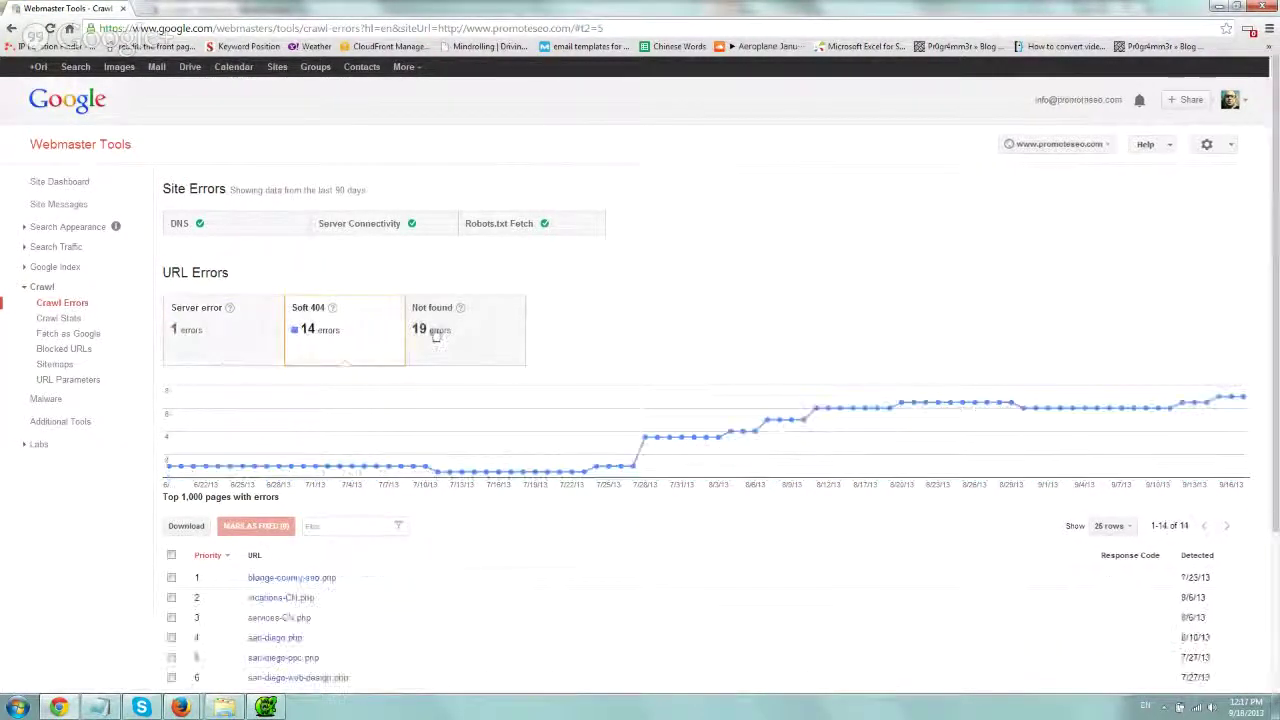
left_click(443, 320)
scroll(474, 408, "down", 1)
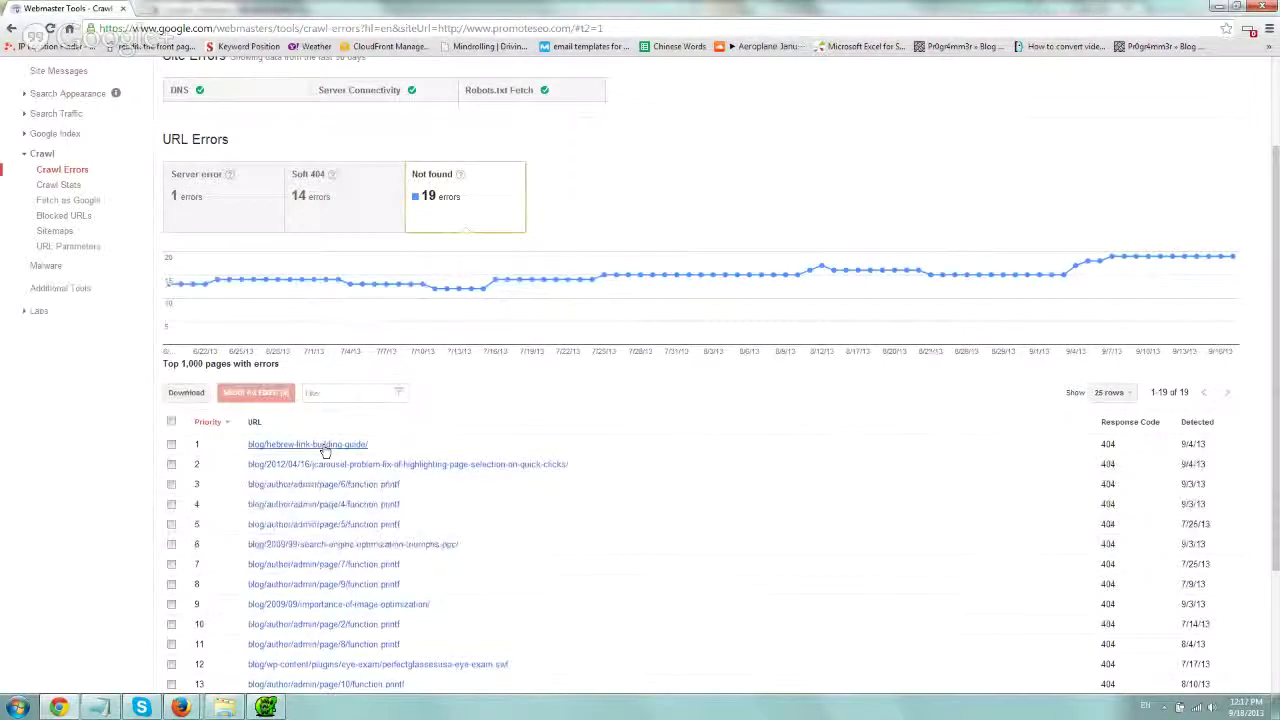
left_click(171, 444)
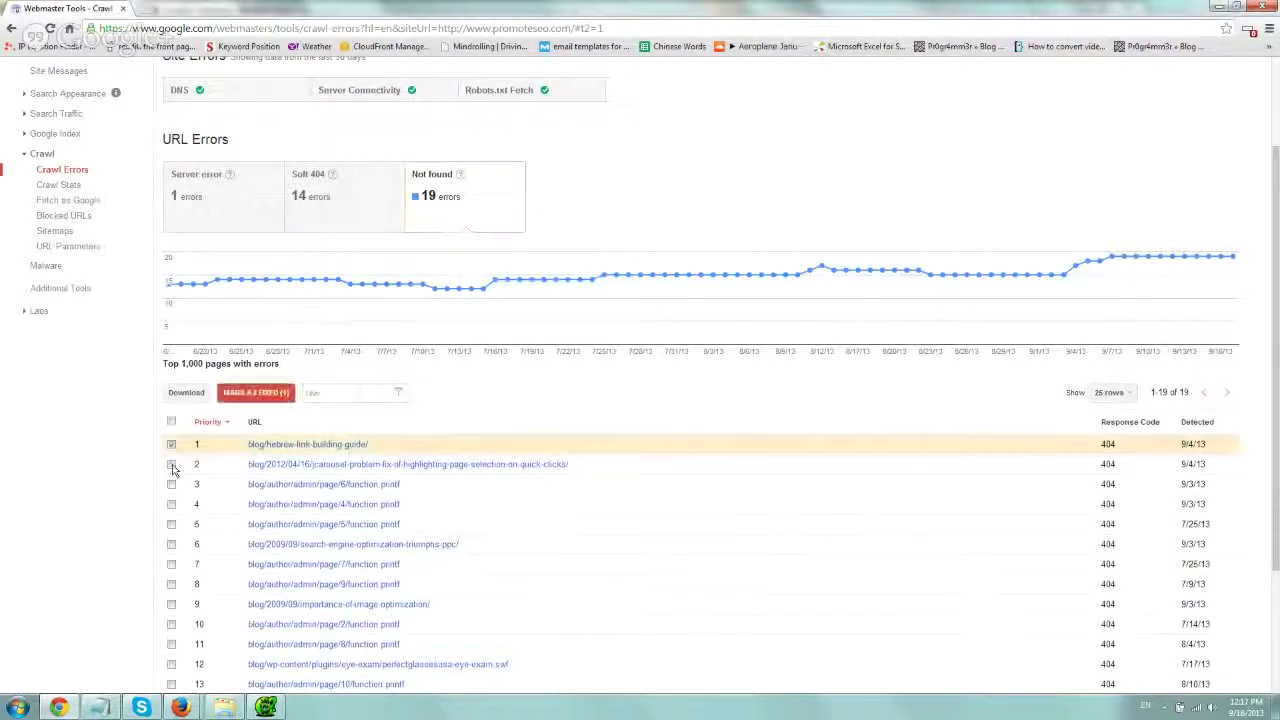